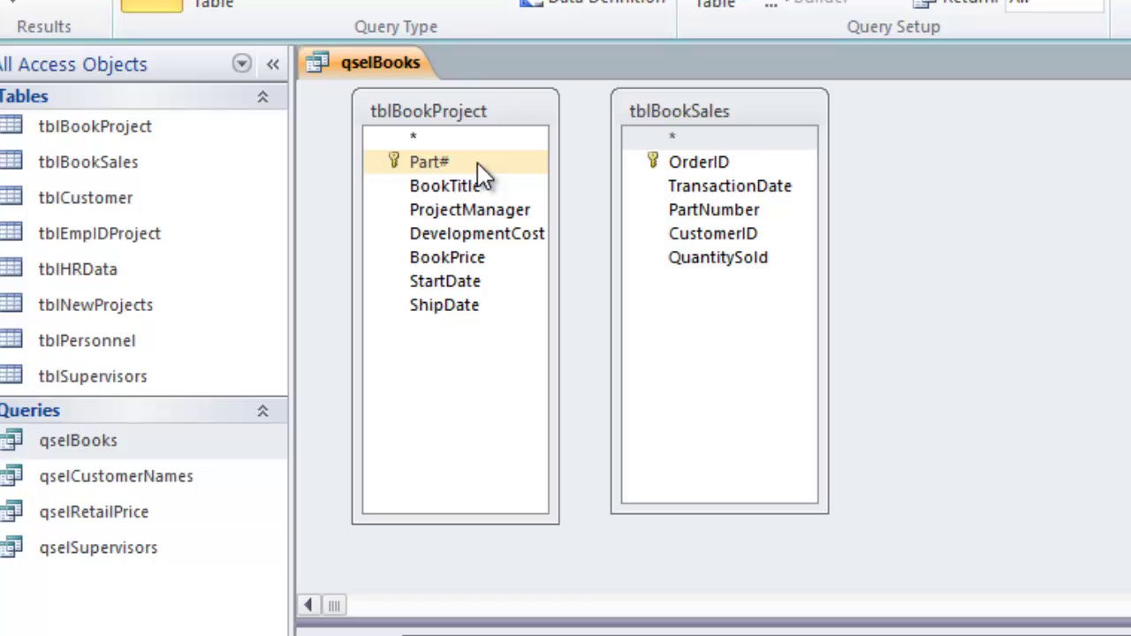
Review the BookTitle, Part# and tblBookSales fields, then run the unjoined query and return to Design view.
{"action": "left_click", "coordinate": [437, 186]}
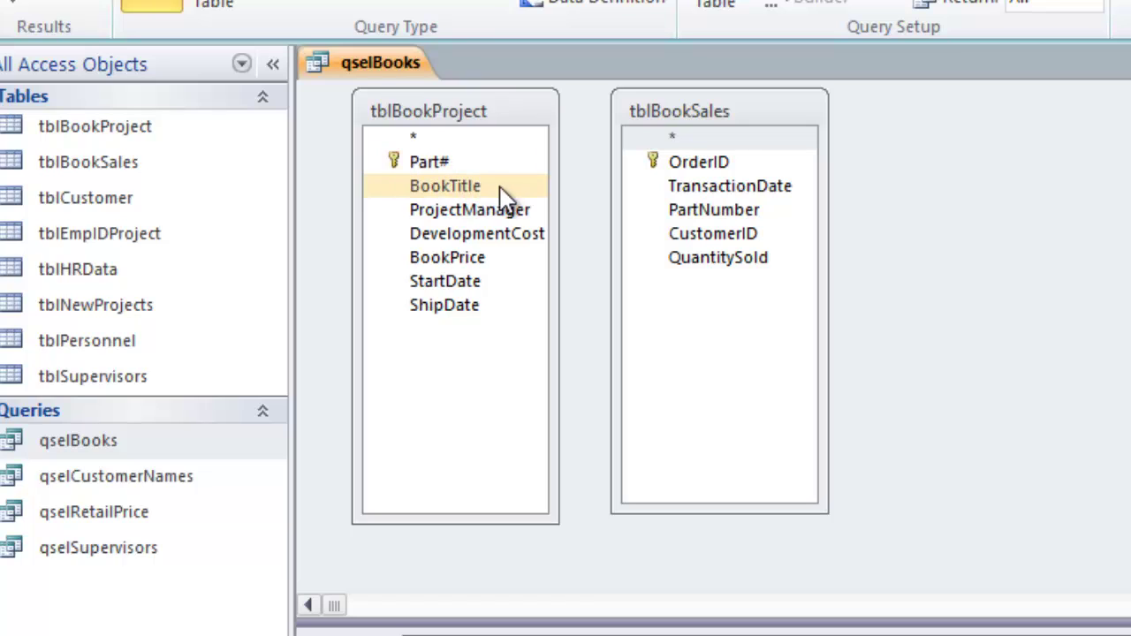
{"action": "left_click", "coordinate": [511, 171]}
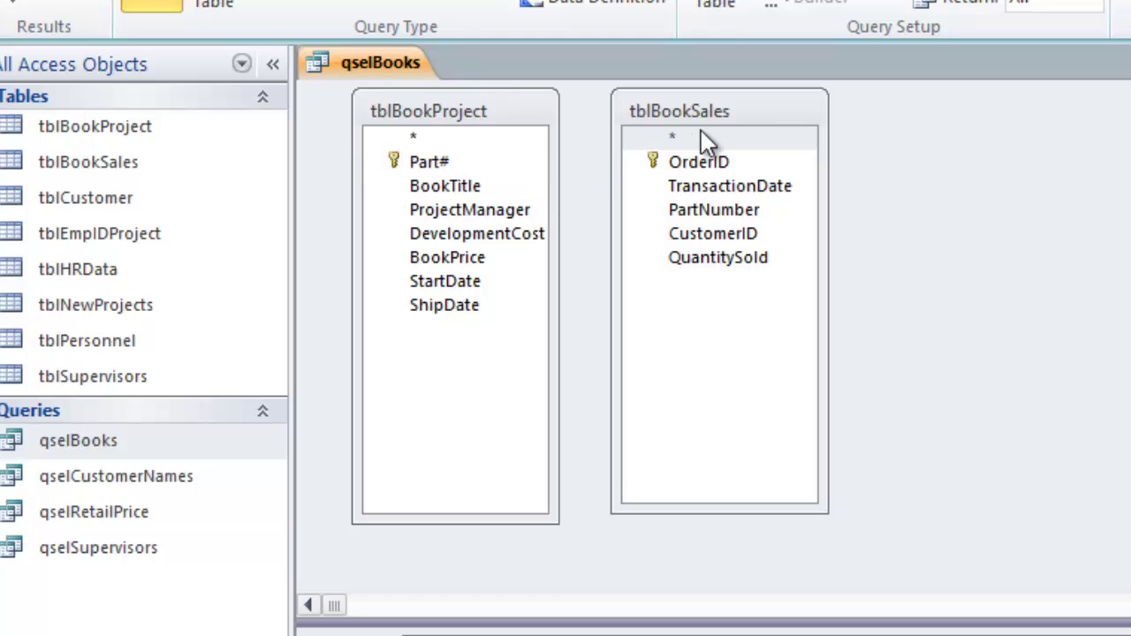
{"action": "left_click", "coordinate": [742, 105]}
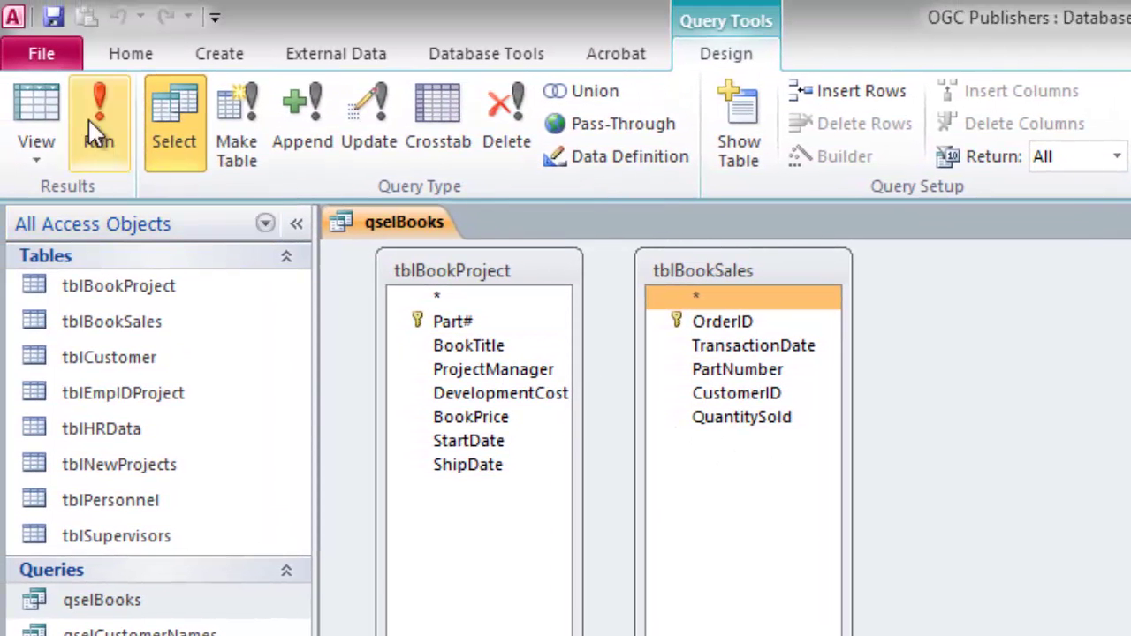
{"action": "left_click", "coordinate": [86, 104]}
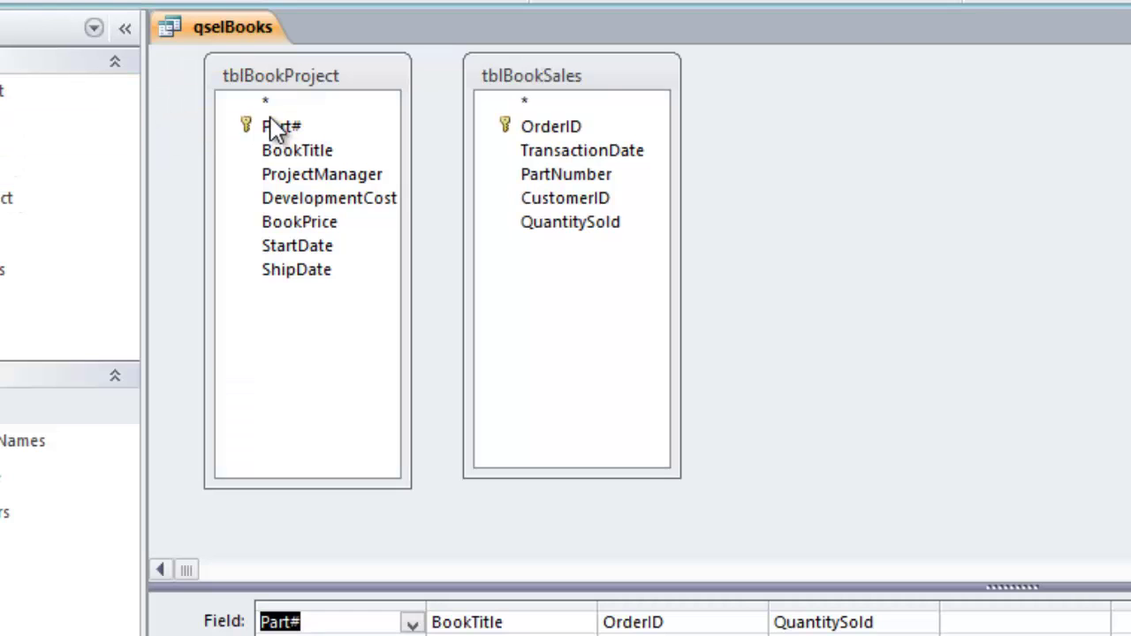
{"action": "left_click", "coordinate": [276, 126]}
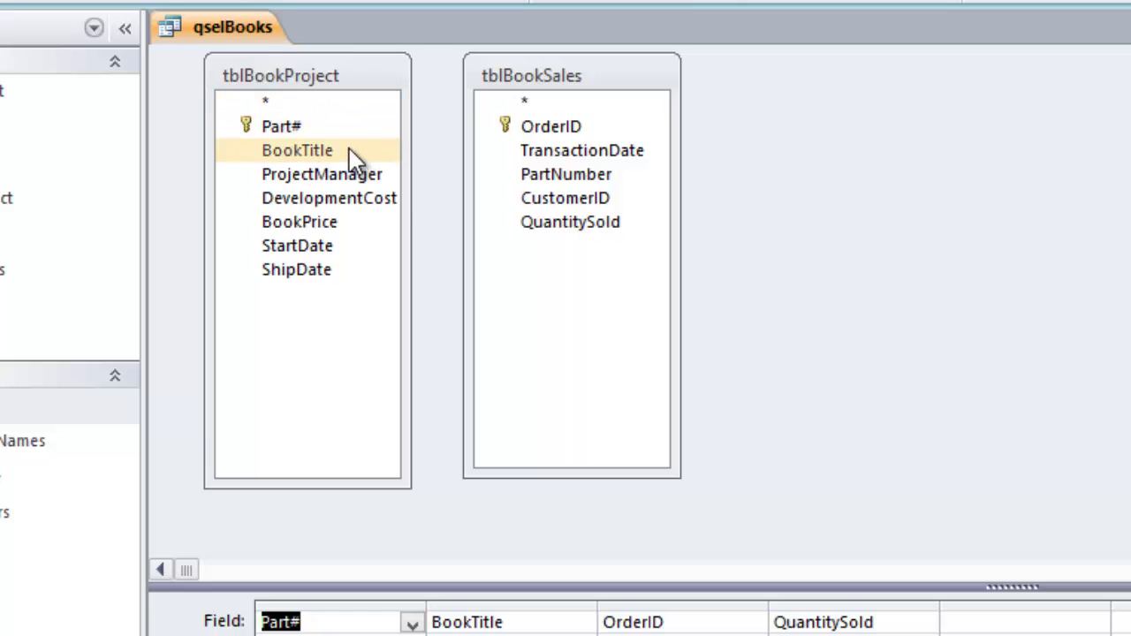
Try a first join of Part# to the sales table and run it, noting the repeated Basic Home Wiring records.
{"action": "left_click_drag", "start_coordinate": [371, 128], "coordinate": [627, 170]}
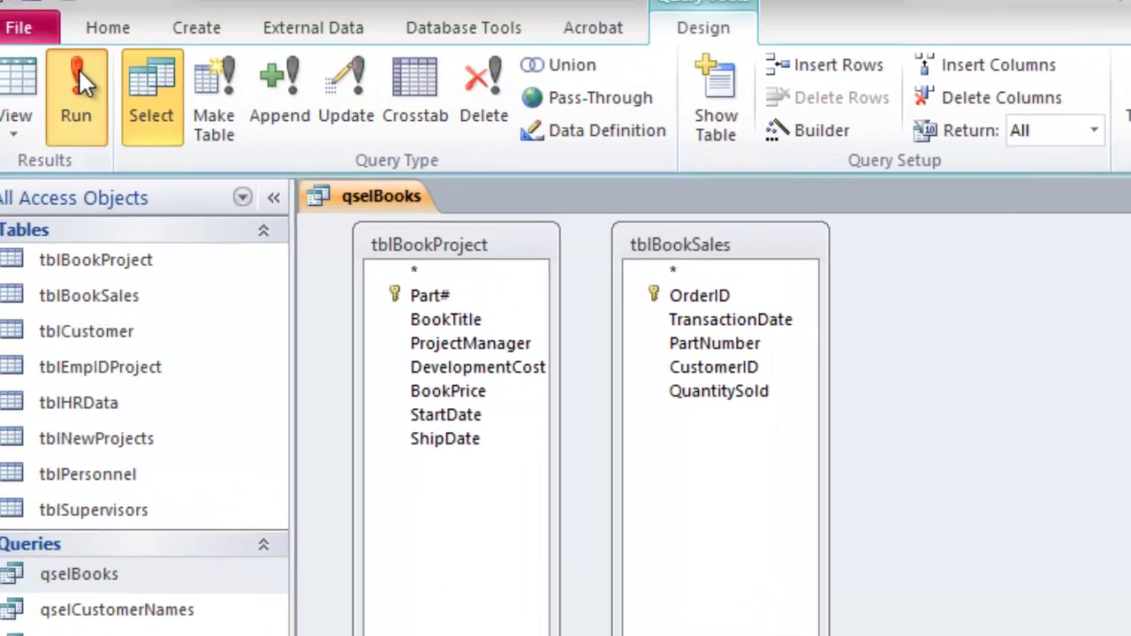
{"action": "left_click", "coordinate": [78, 81]}
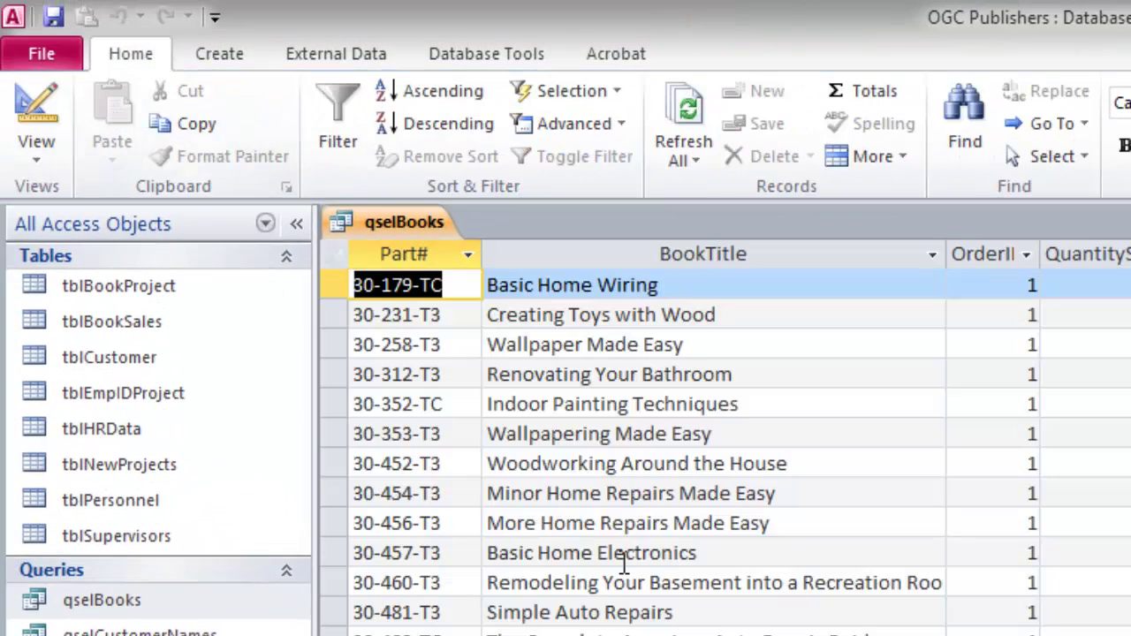
{"action": "left_click", "coordinate": [718, 285]}
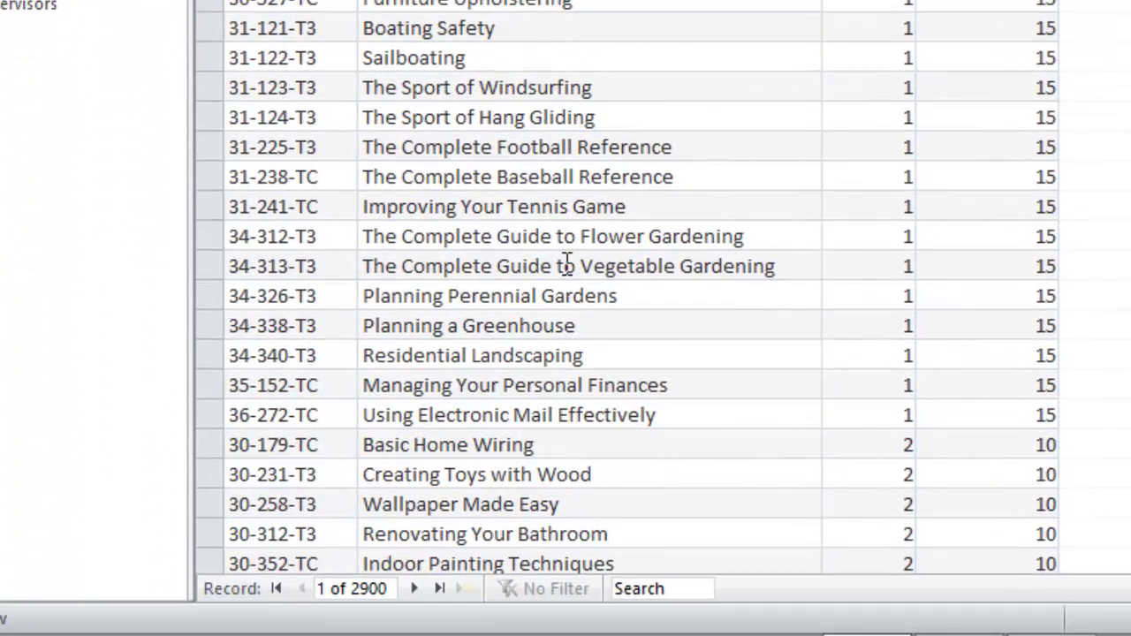
{"action": "left_click", "coordinate": [517, 444]}
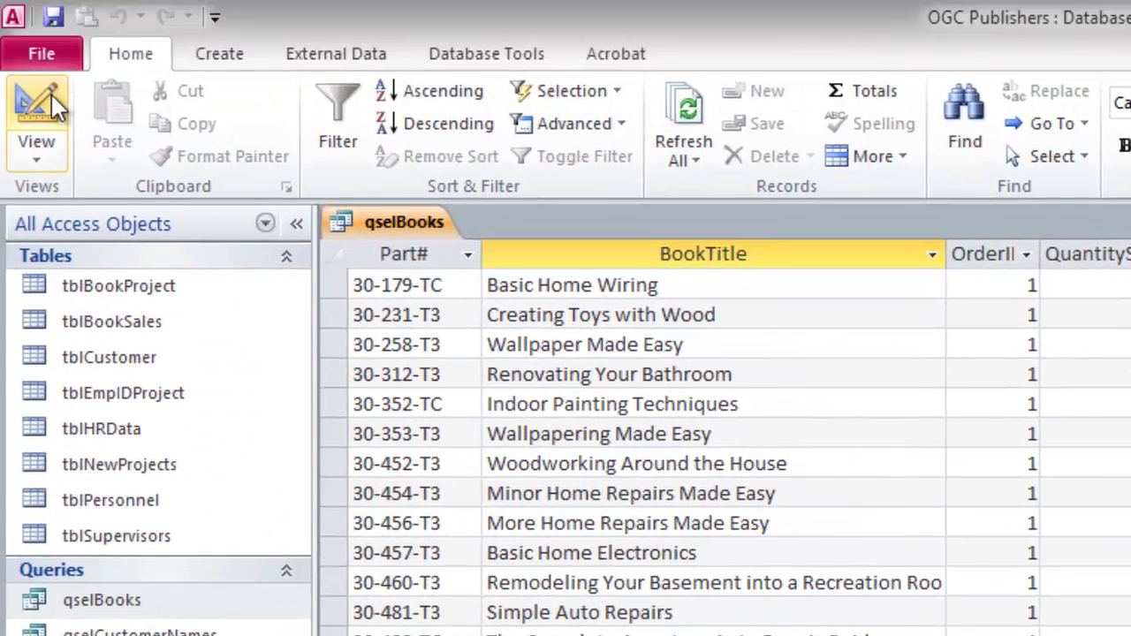
{"action": "left_click", "coordinate": [51, 92]}
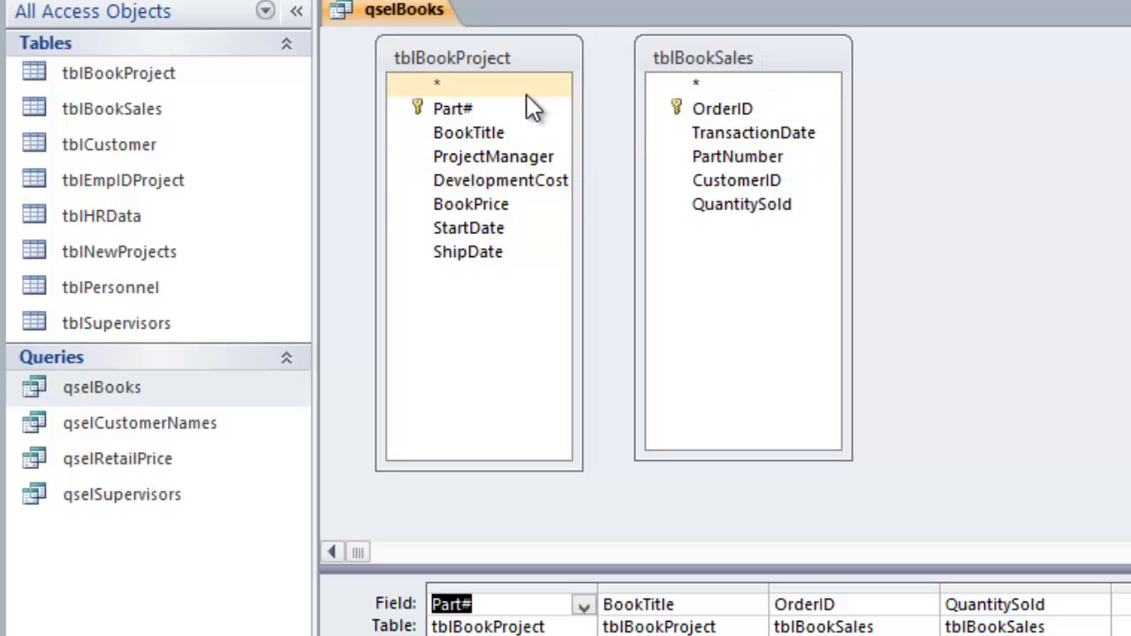
Join Part# to PartNumber in tblBookSales and run qselBooks, returning 100 matched records.
{"action": "left_click", "coordinate": [473, 111]}
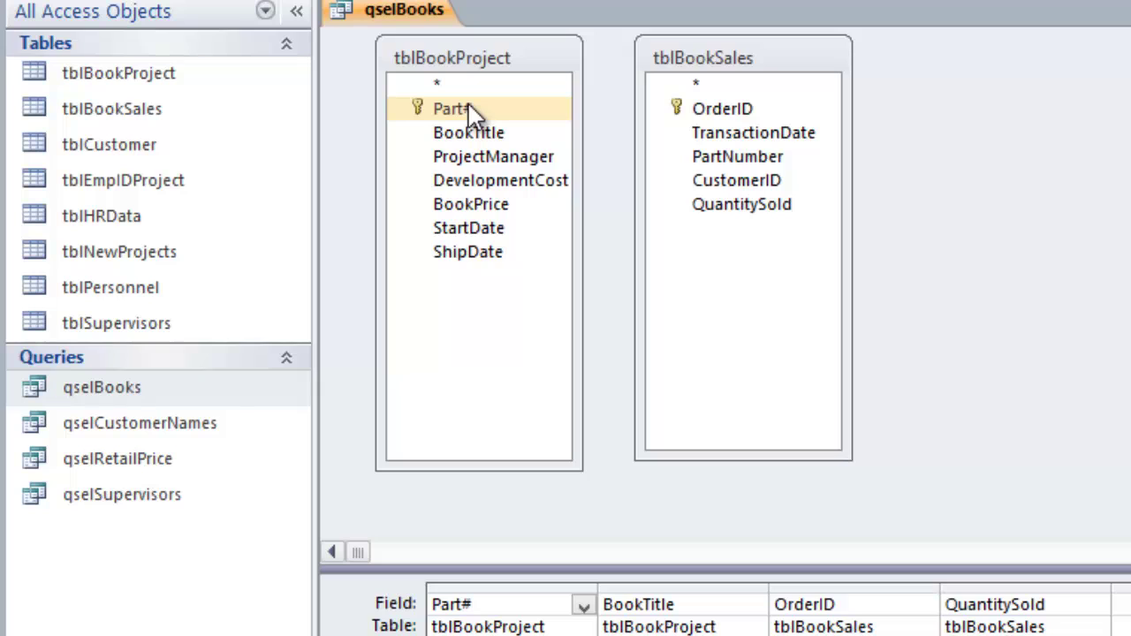
{"action": "left_click_drag", "start_coordinate": [505, 114], "coordinate": [771, 167]}
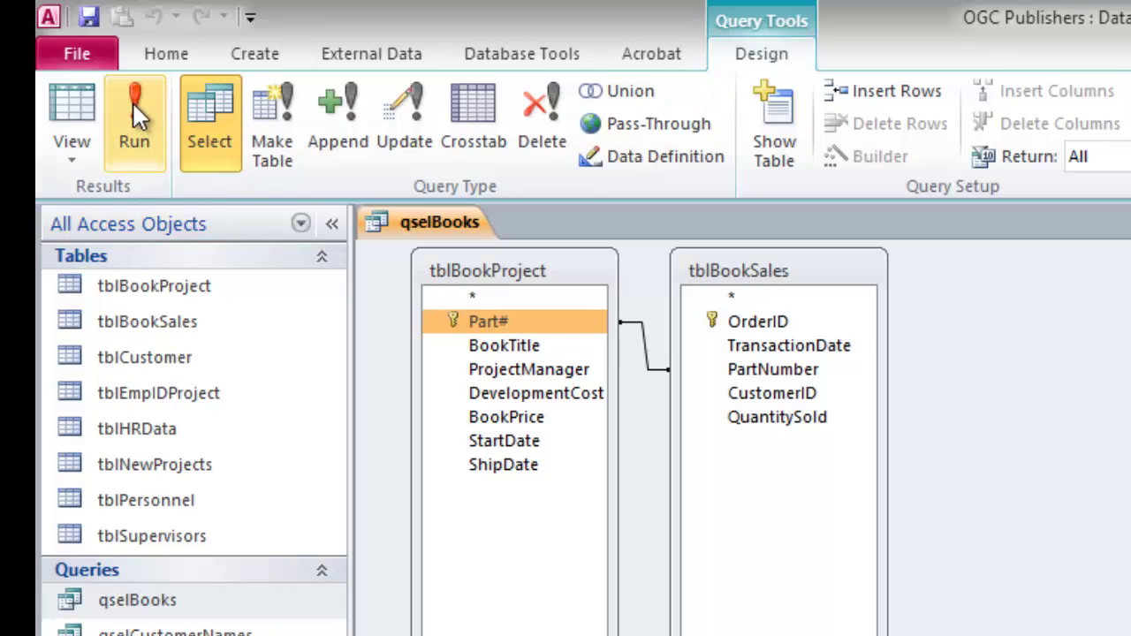
{"action": "left_click", "coordinate": [133, 104]}
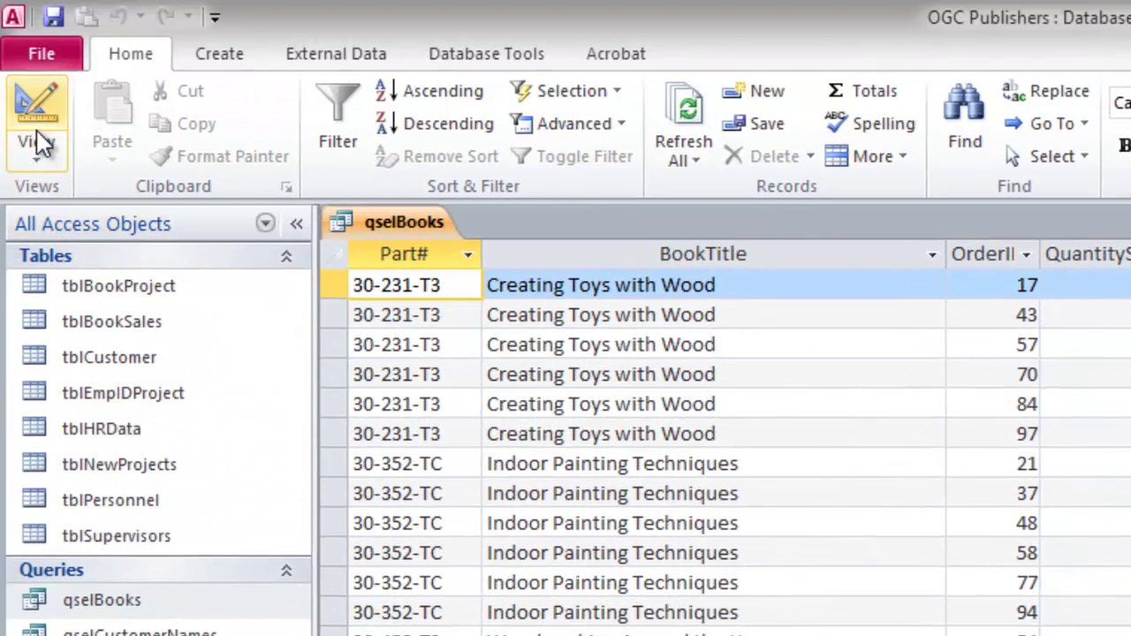
Back in Design view, set Join Properties to option 2: all tblBookProject records, matching tblBookSales only.
{"action": "left_click", "coordinate": [38, 142]}
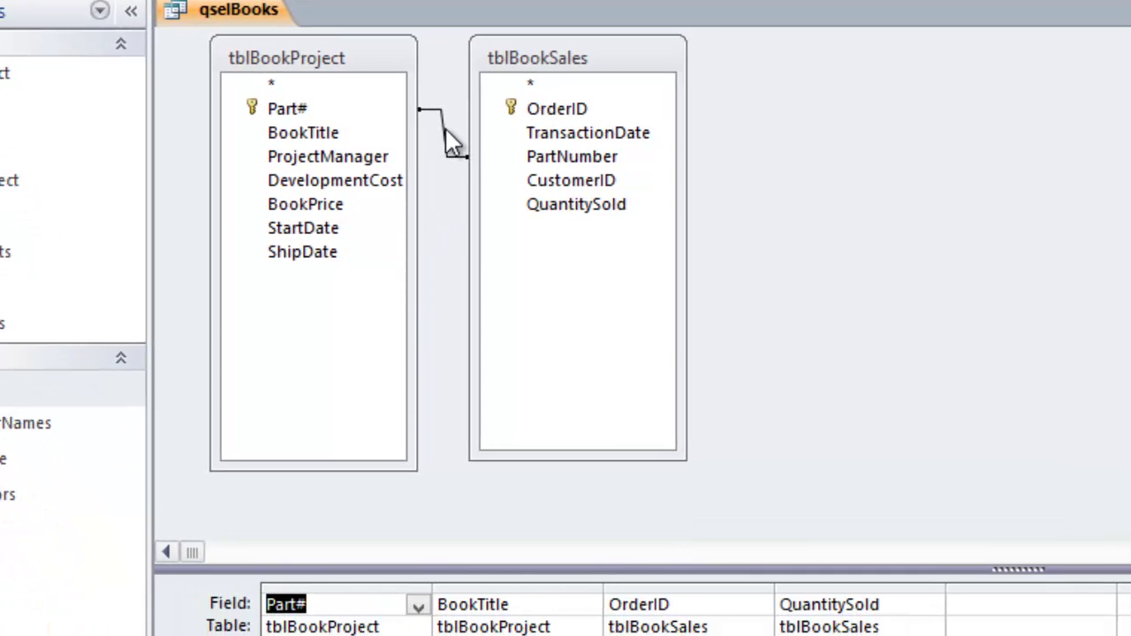
{"action": "double_click", "coordinate": [446, 133]}
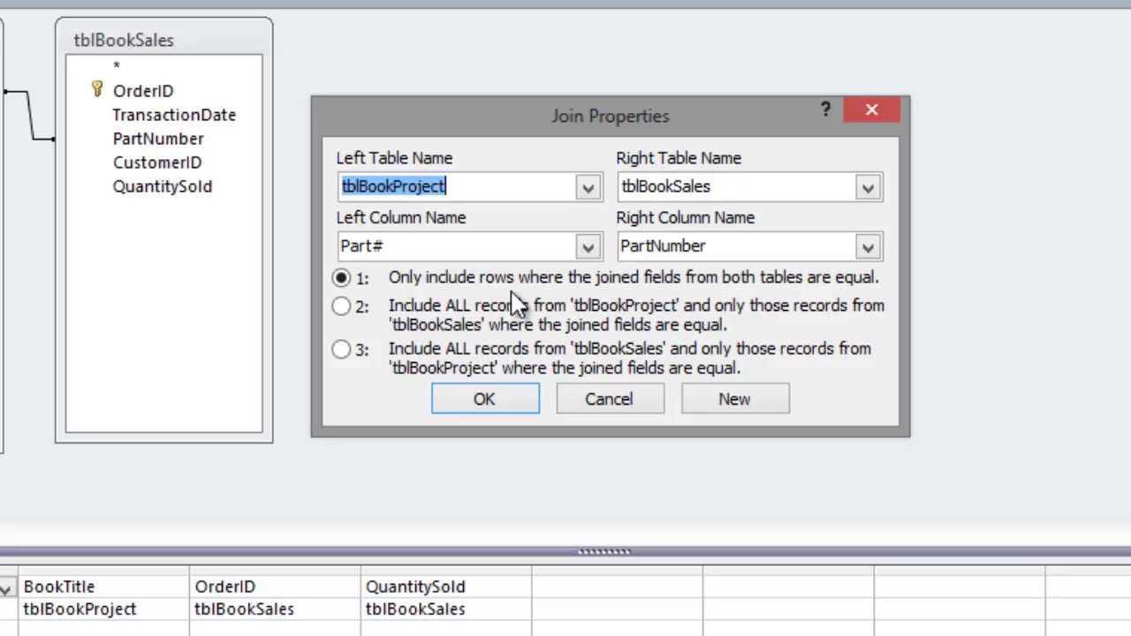
{"action": "left_click", "coordinate": [343, 307]}
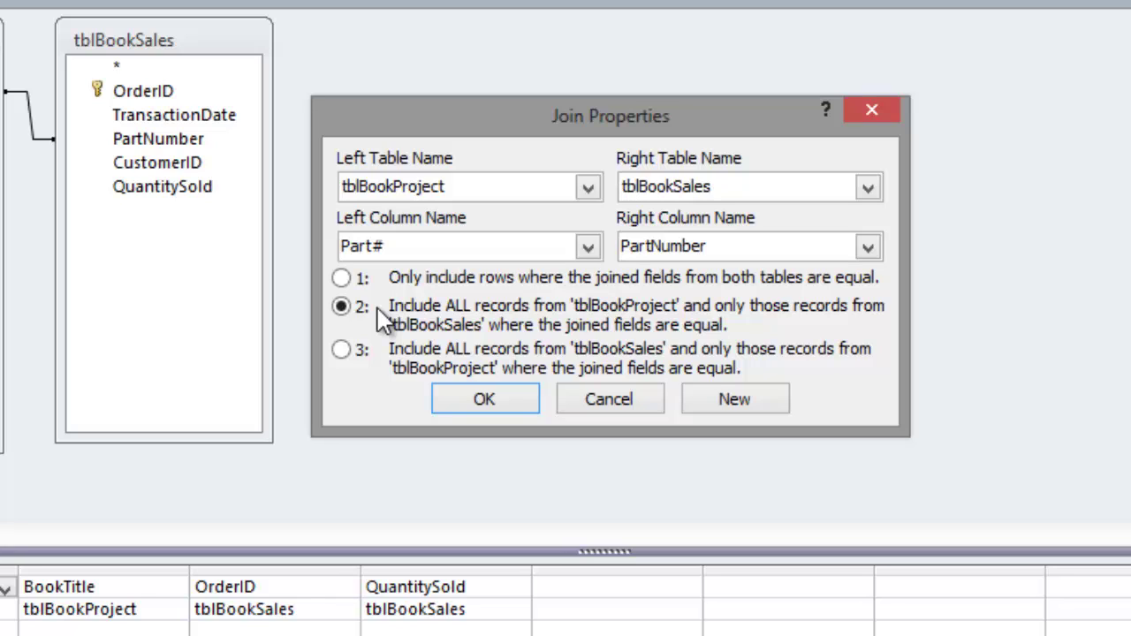
{"action": "left_click", "coordinate": [478, 399]}
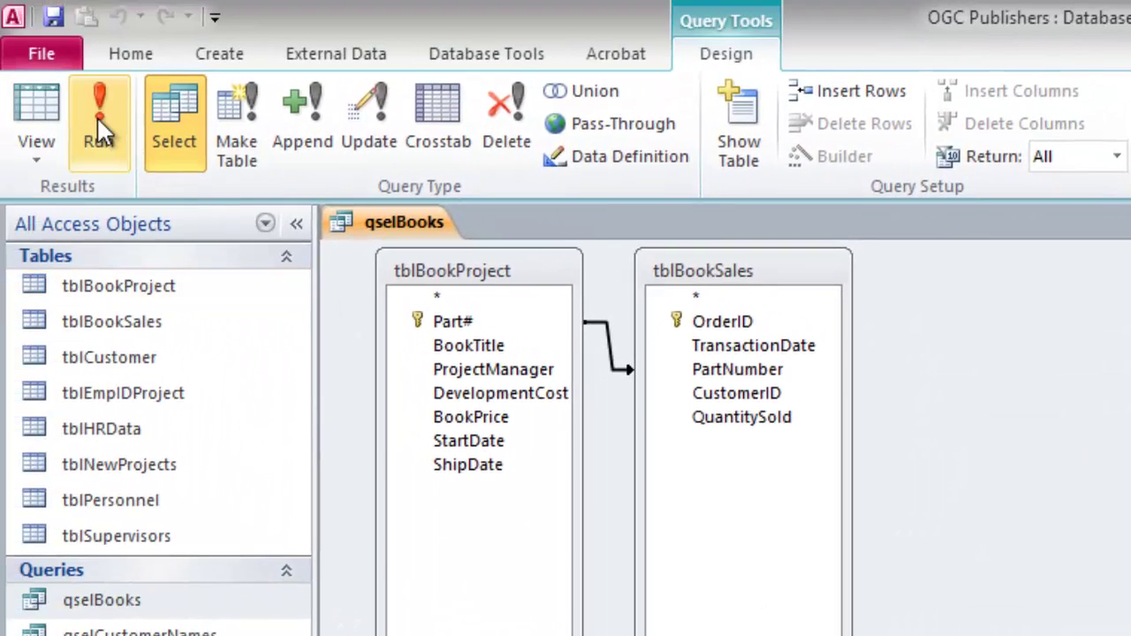
{"action": "left_click", "coordinate": [97, 116]}
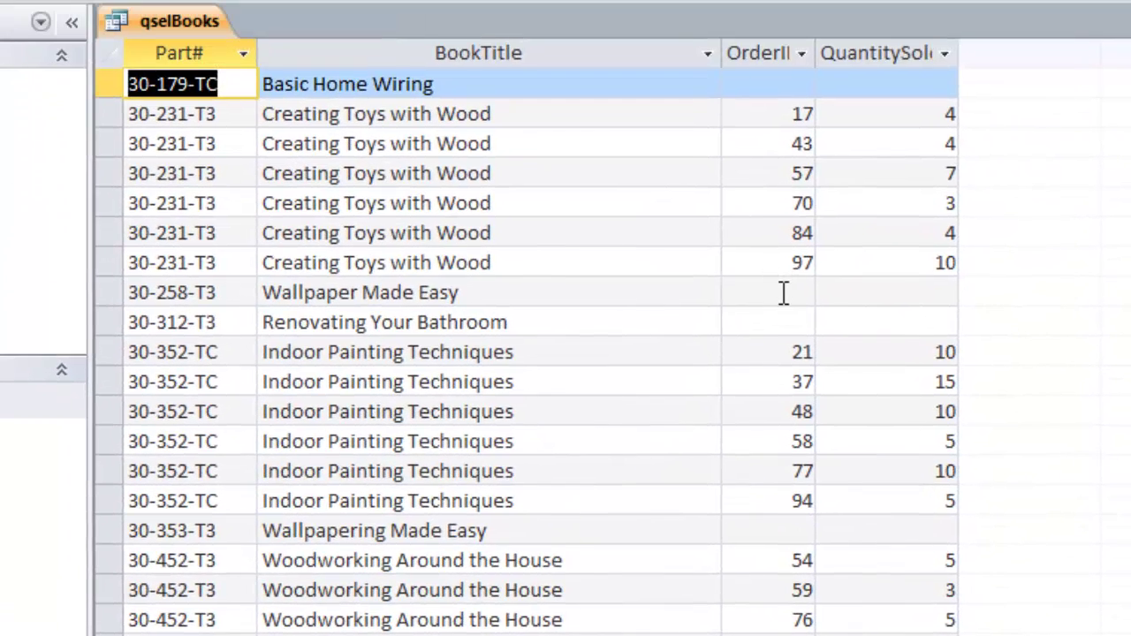
{"action": "left_click", "coordinate": [782, 127]}
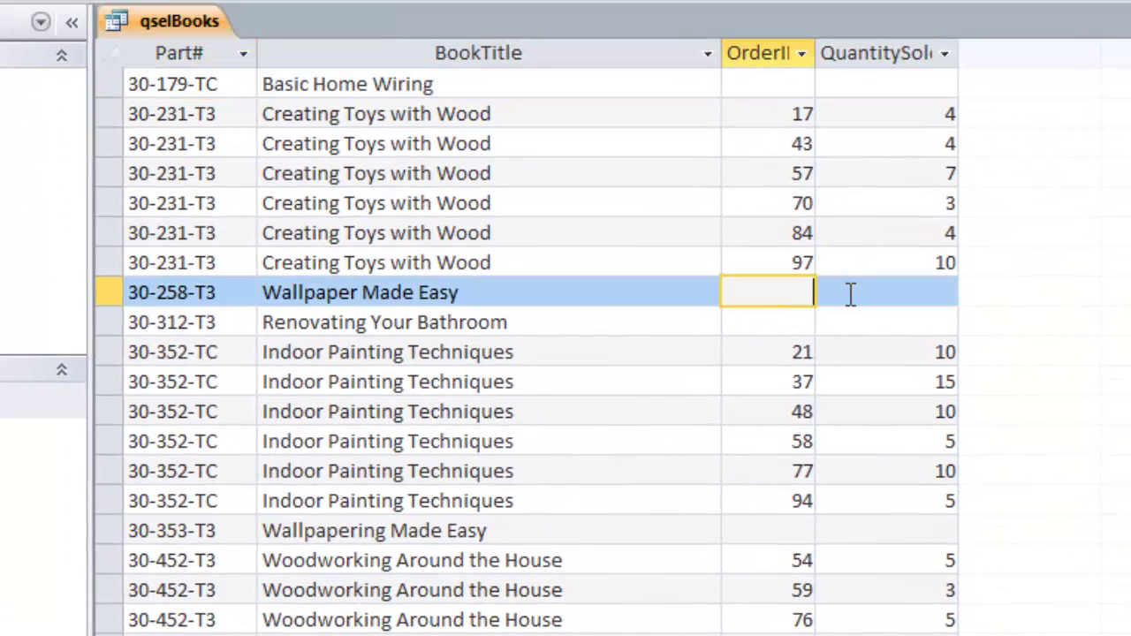
{"action": "left_click", "coordinate": [851, 292]}
{"action": "key", "text": "Down"}
{"action": "left_click", "coordinate": [782, 323]}
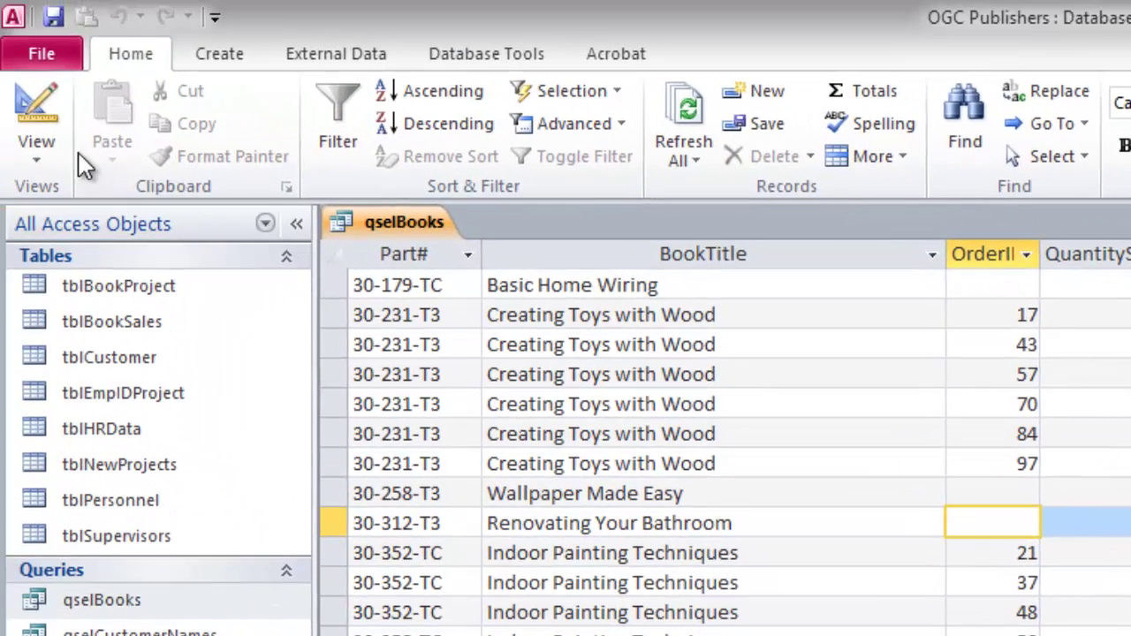
{"action": "left_click", "coordinate": [36, 111]}
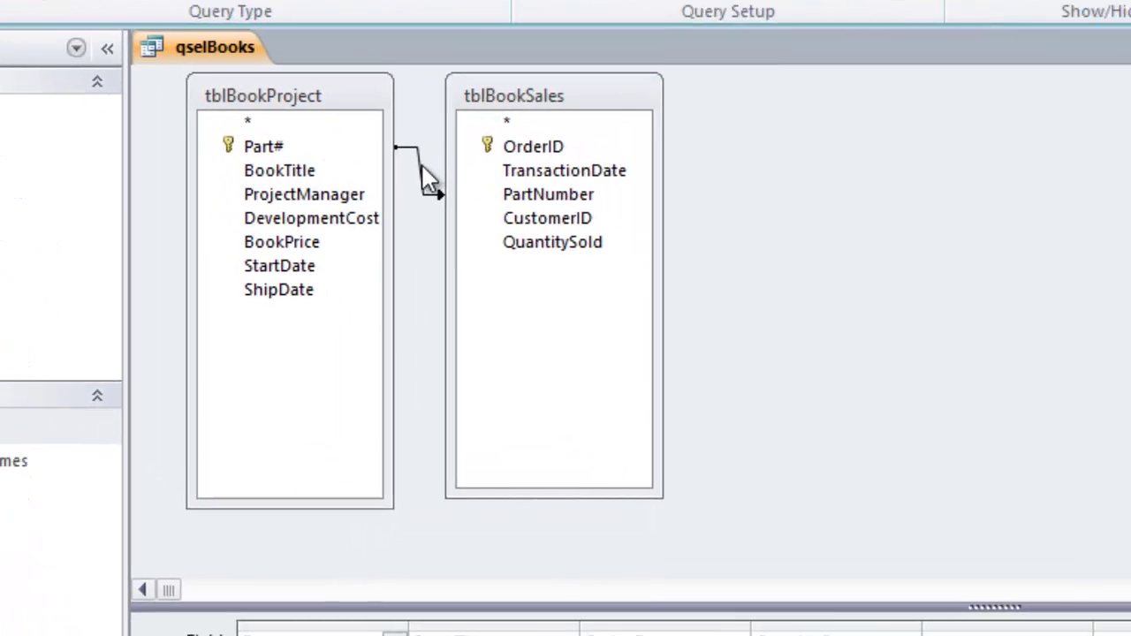
Switch the join to option 3: all tblBookSales records, matching tblBookProject records only.
{"action": "double_click", "coordinate": [469, 177]}
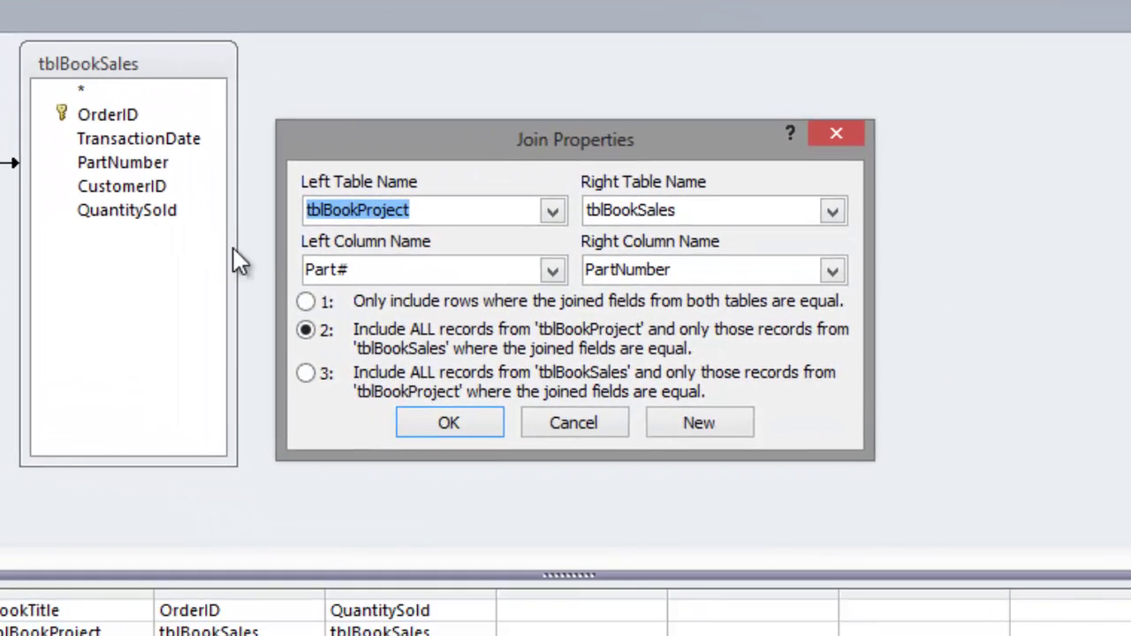
{"action": "left_click", "coordinate": [308, 375]}
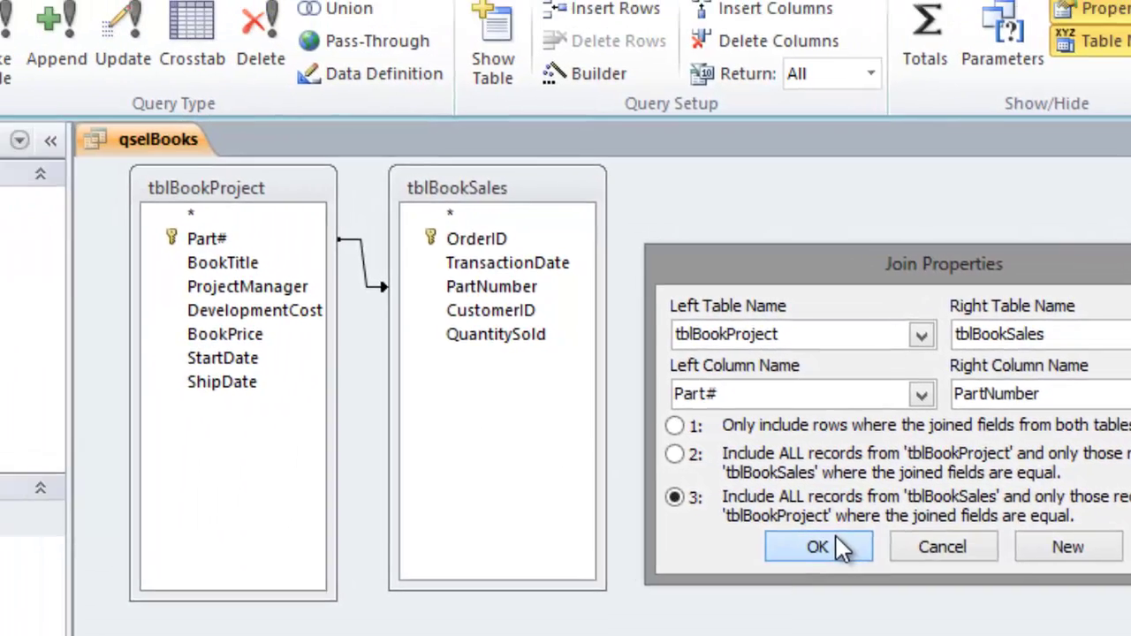
{"action": "left_click", "coordinate": [469, 424]}
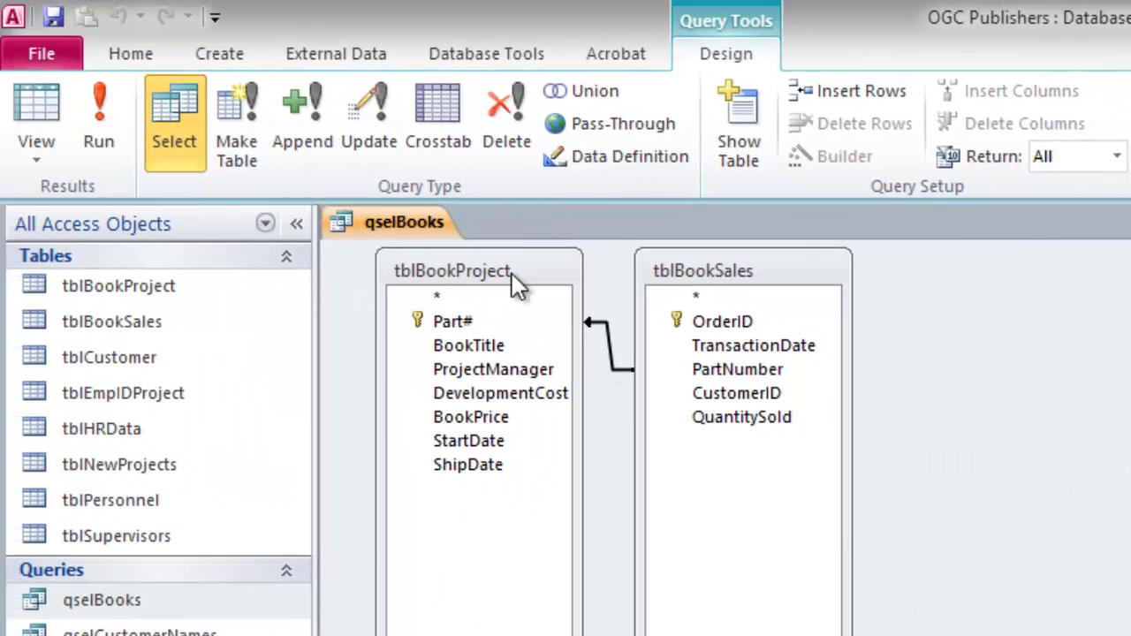
{"action": "left_click", "coordinate": [107, 129]}
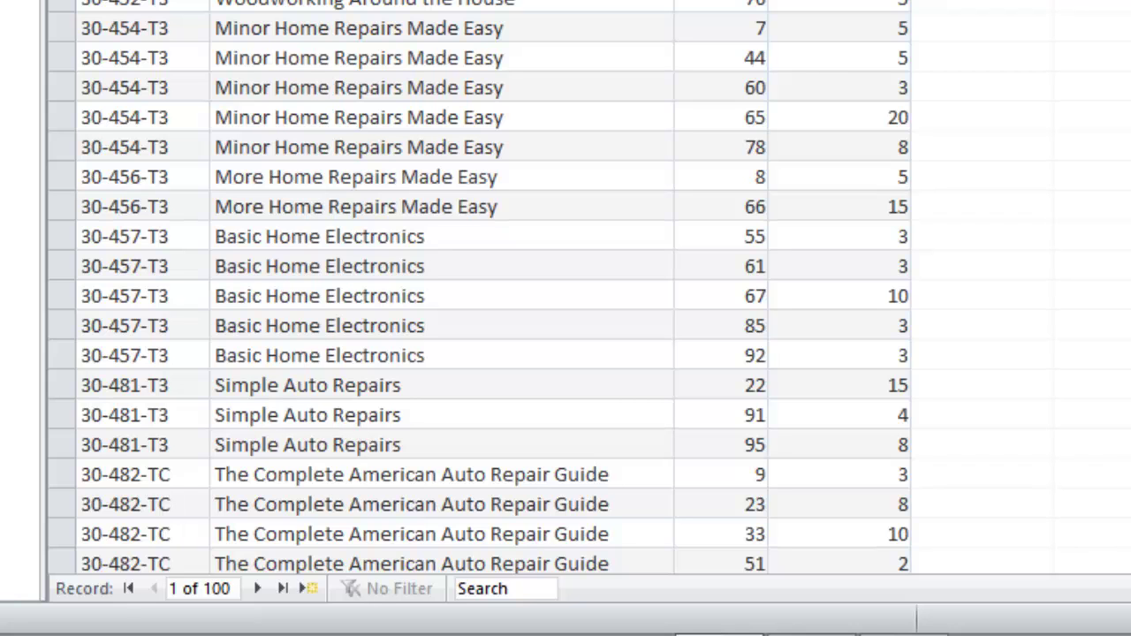
{"action": "scroll", "coordinate": [494, 272], "scroll_direction": "down", "scroll_amount": 9}
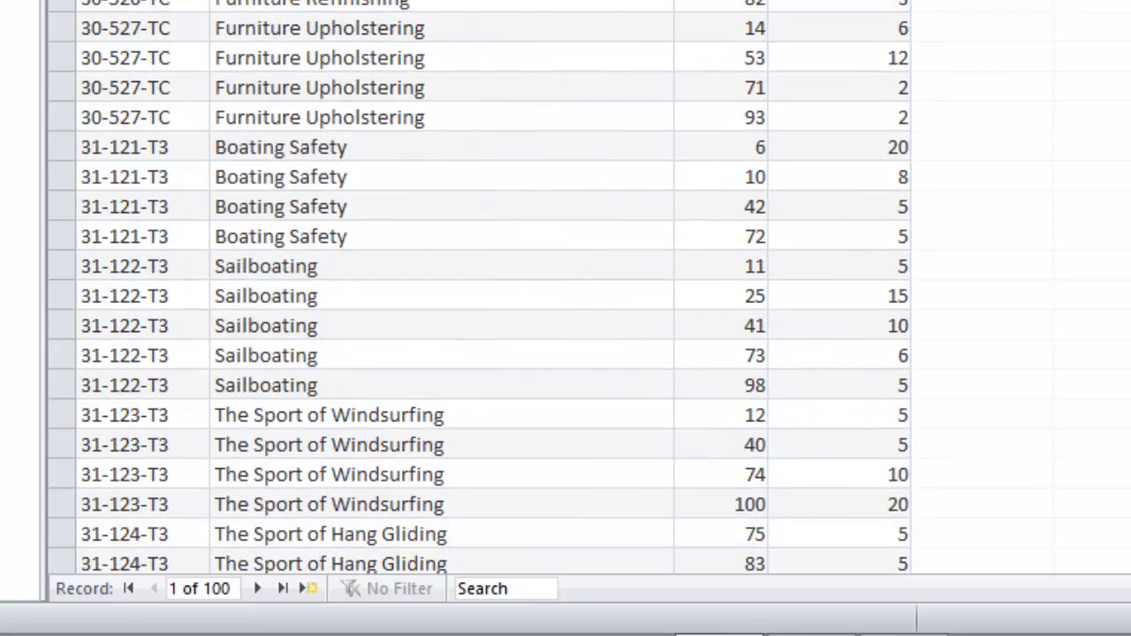
{"action": "scroll", "coordinate": [494, 272], "scroll_direction": "down", "scroll_amount": 14}
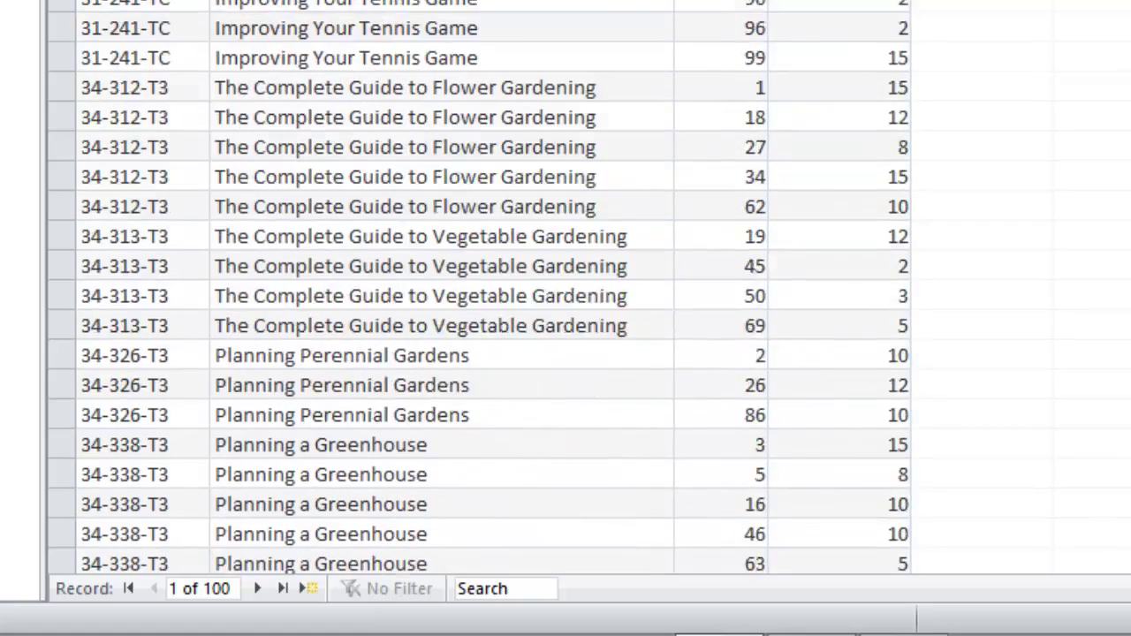
{"action": "scroll", "coordinate": [494, 272], "scroll_direction": "down", "scroll_amount": 2}
{"action": "scroll", "coordinate": [494, 272], "scroll_direction": "up", "scroll_amount": 18}
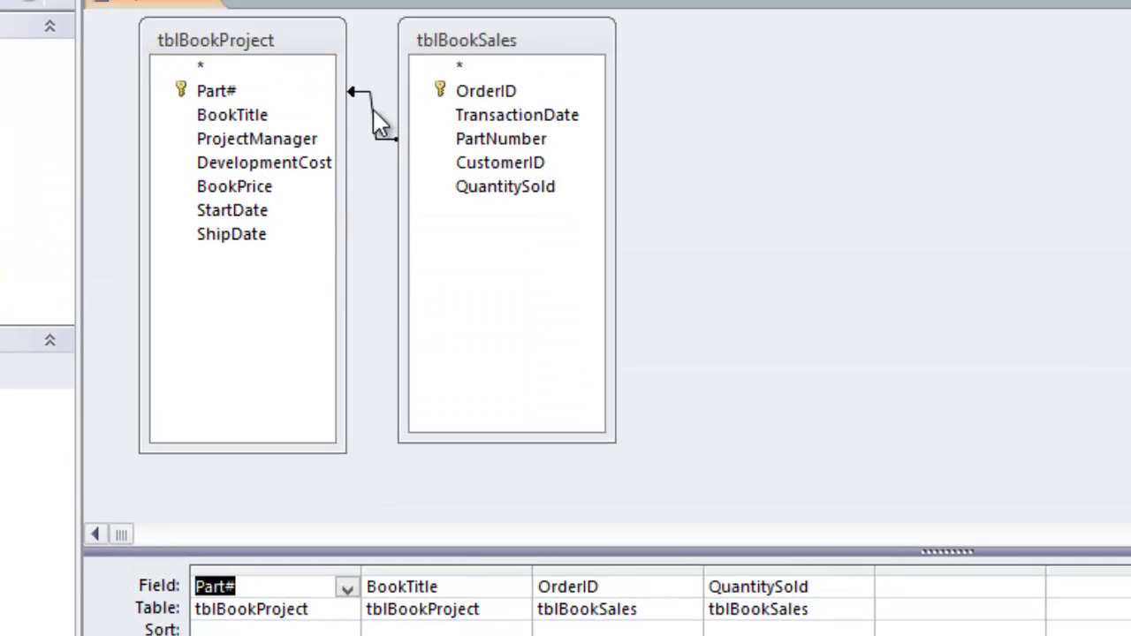
Set Join Properties to option 1, including only rows where Part# equals PartNumber.
{"action": "double_click", "coordinate": [374, 116]}
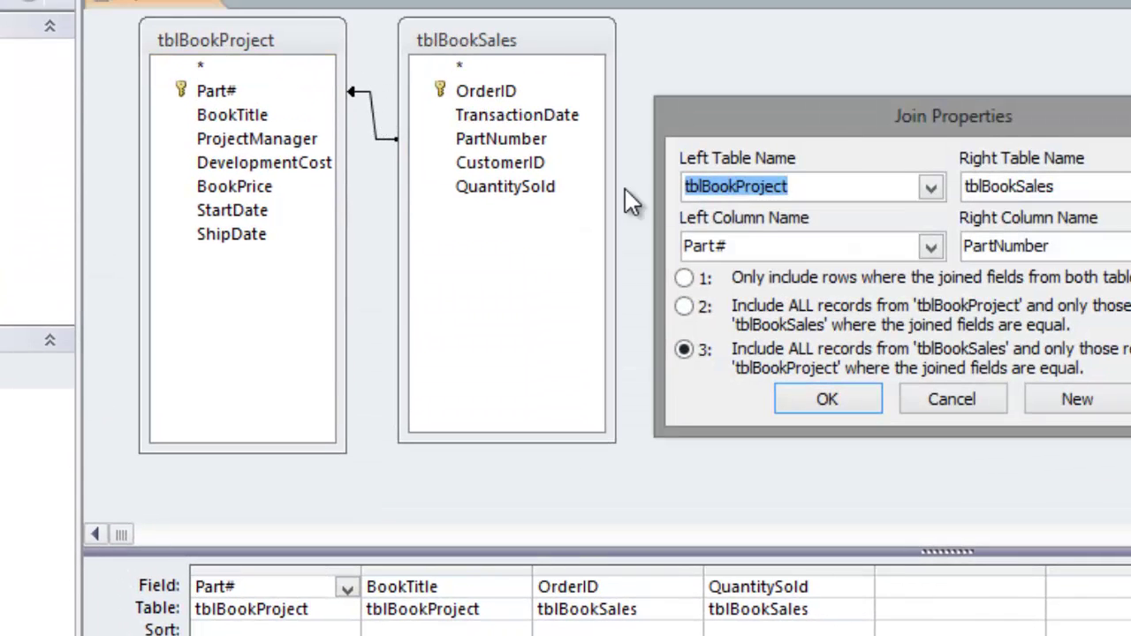
{"action": "left_click", "coordinate": [685, 278]}
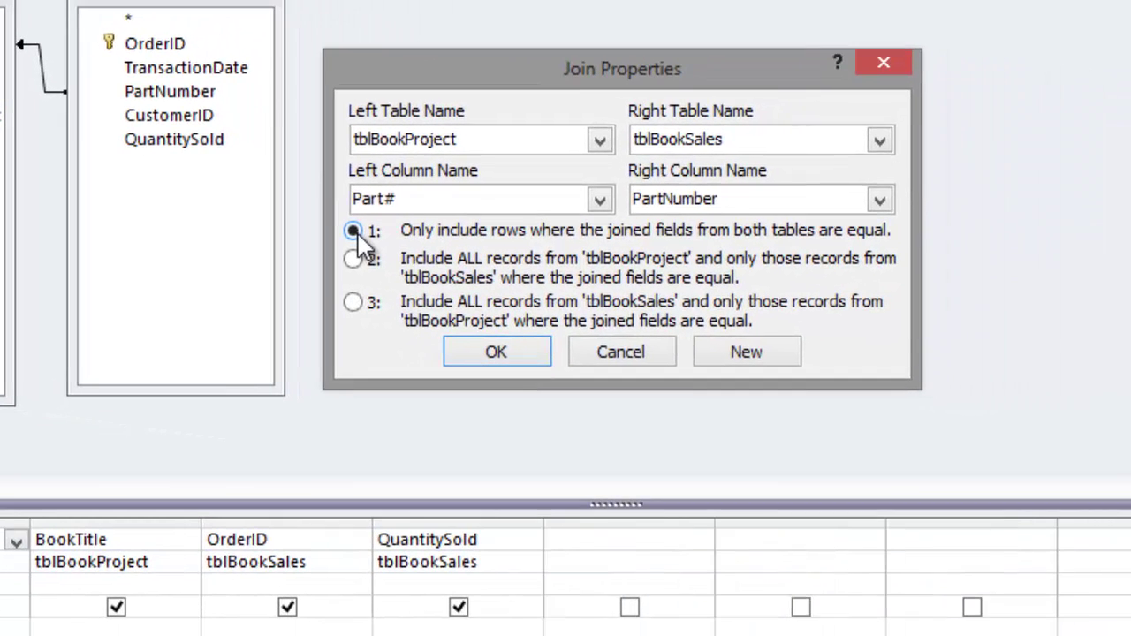
{"action": "left_click", "coordinate": [467, 295]}
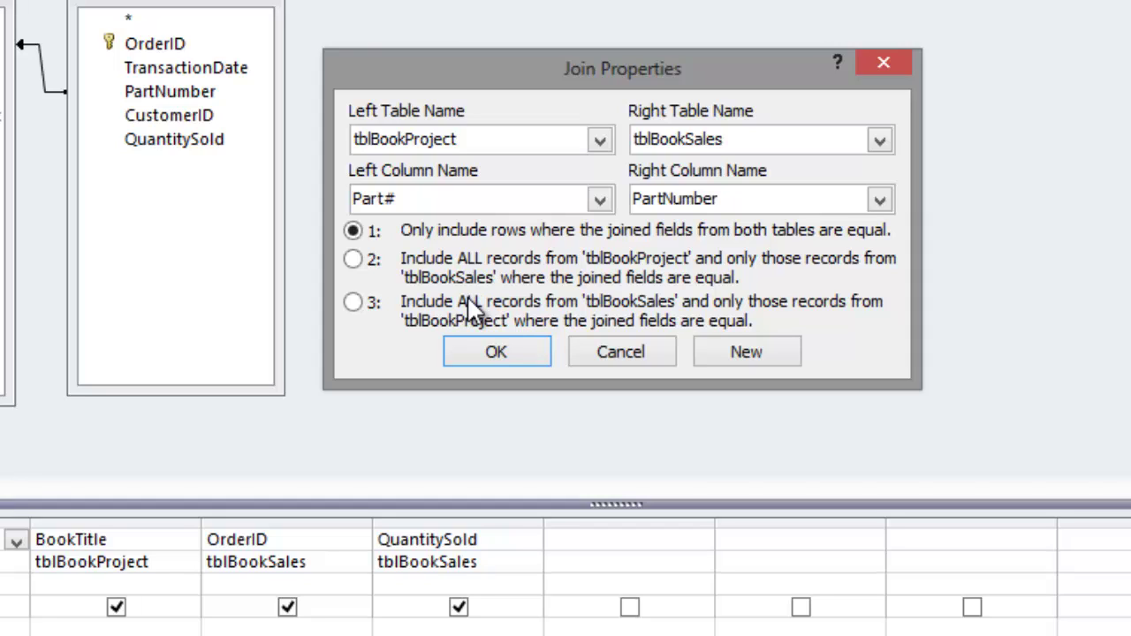